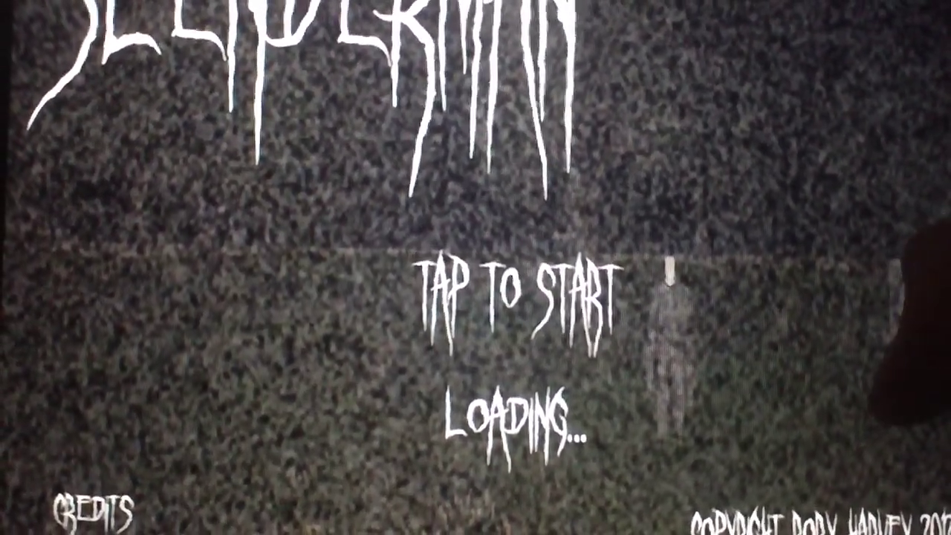
# Step: Start a Slender Man playthrough from the title screen once loading finishes
pyautogui.click(914, 327)
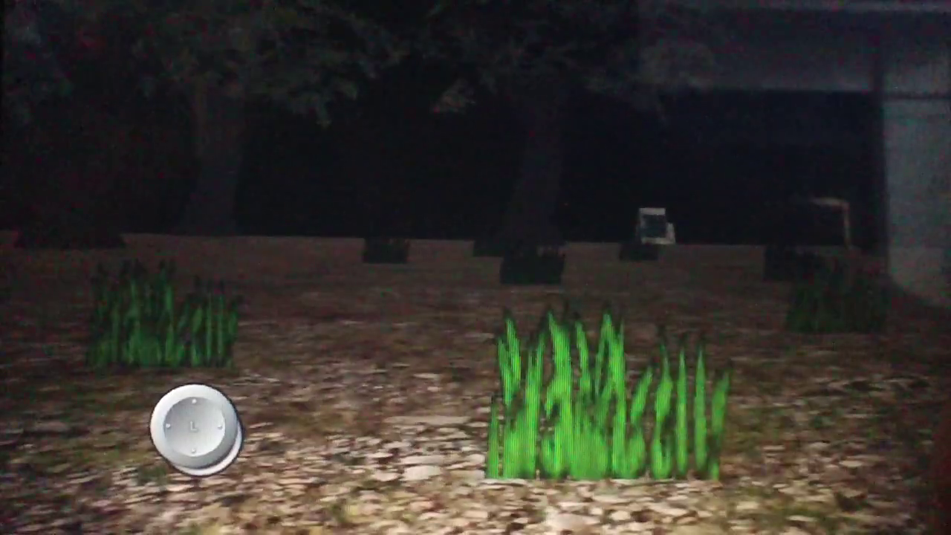